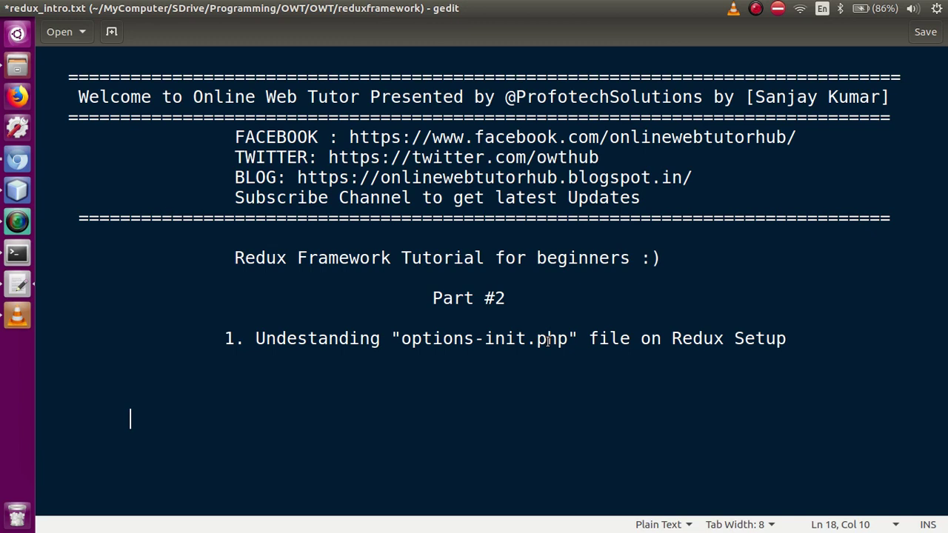
Browse up from the admin folder to the twentyseventeen theme folder and select admin-folder.zip
left_click(17, 68)
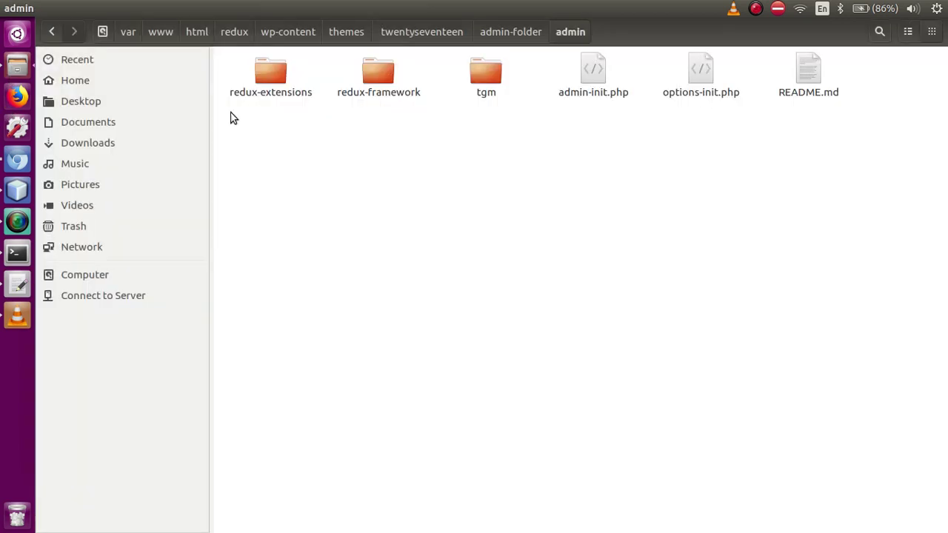
left_click(505, 34)
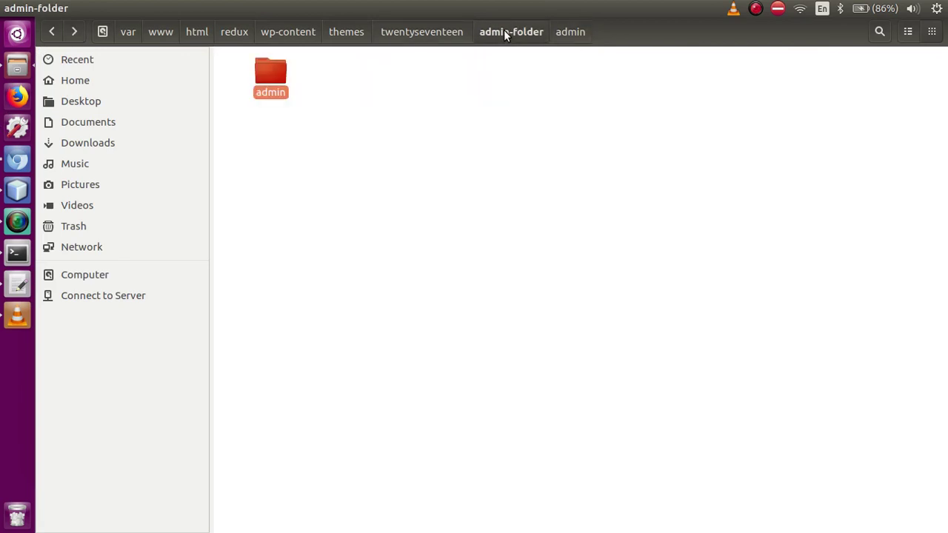
left_click(423, 34)
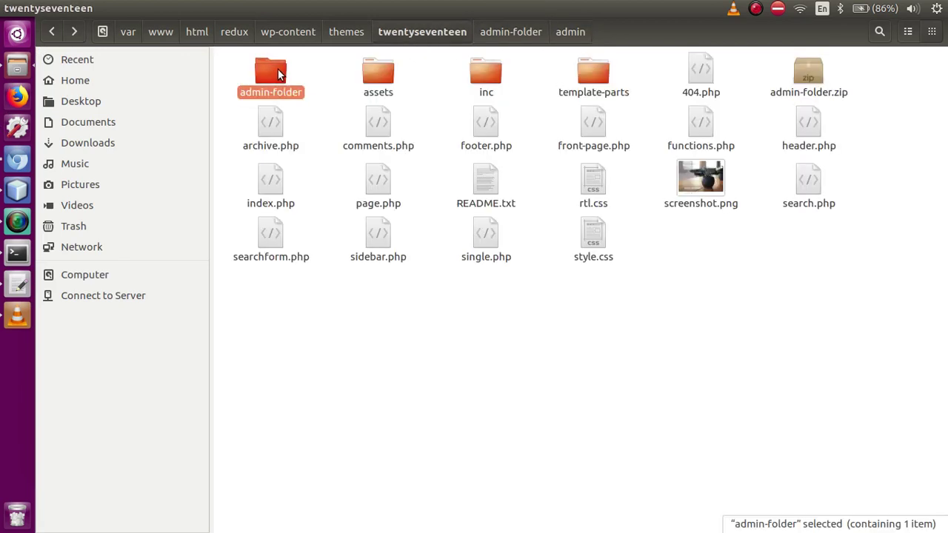
left_click(803, 79)
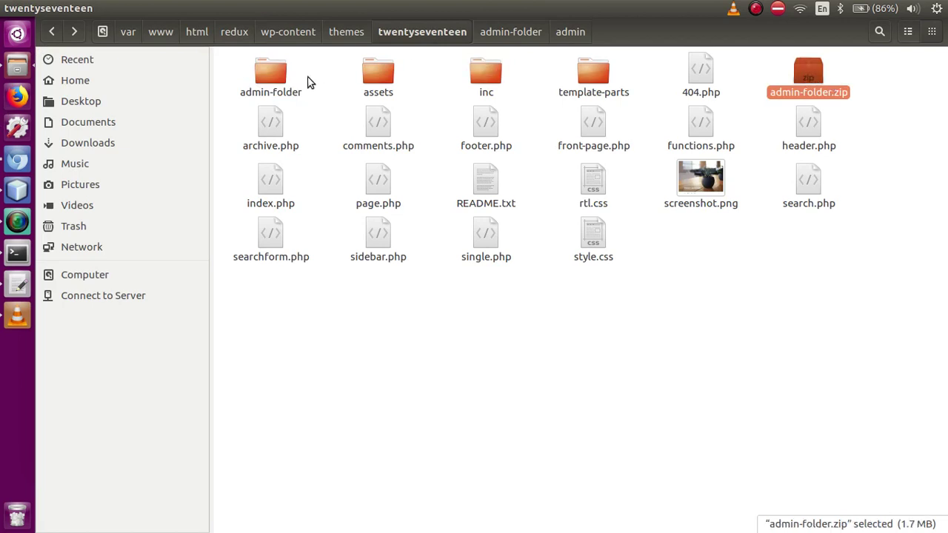
Locate admin-init.php in admin-folder/admin, then open twentyseventeen's functions.php in gedit
left_click(271, 80)
double_click(270, 80)
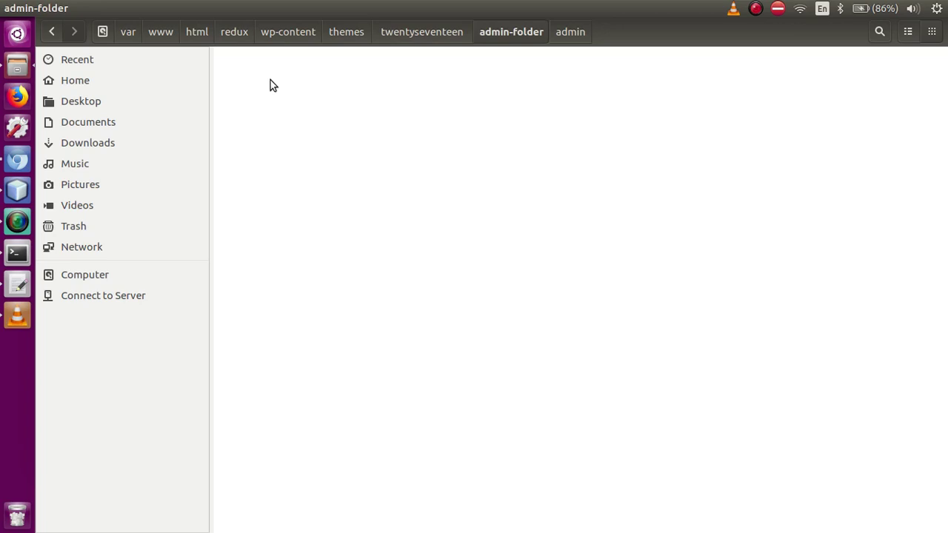
double_click(271, 80)
left_click(602, 80)
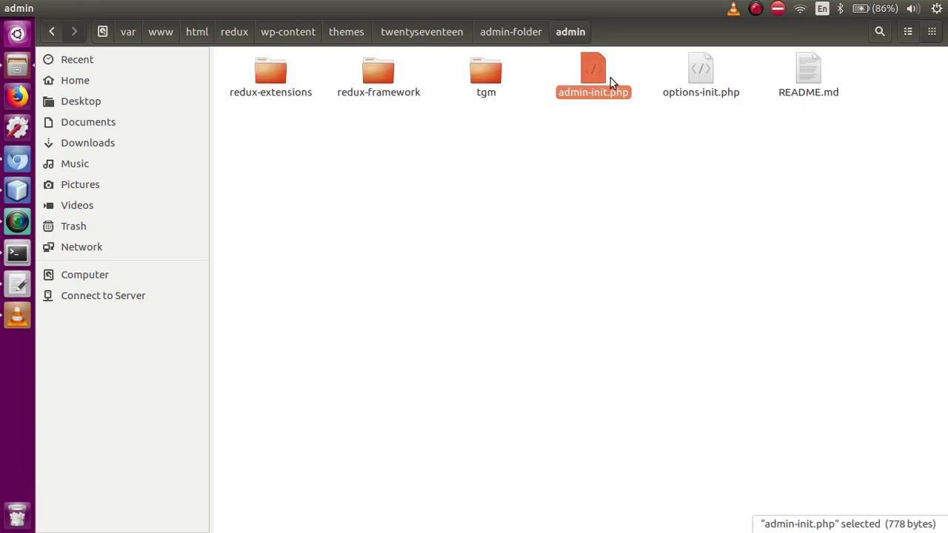
left_click(425, 37)
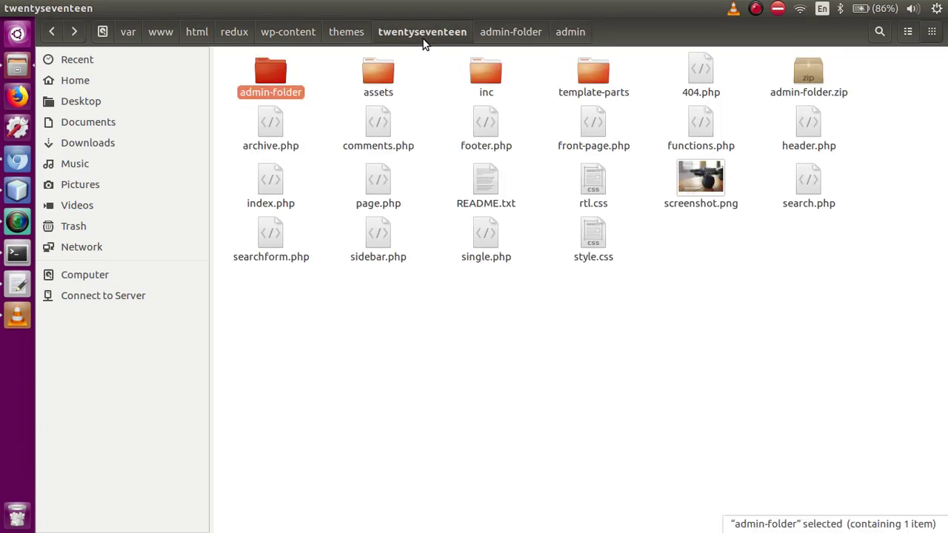
double_click(706, 128)
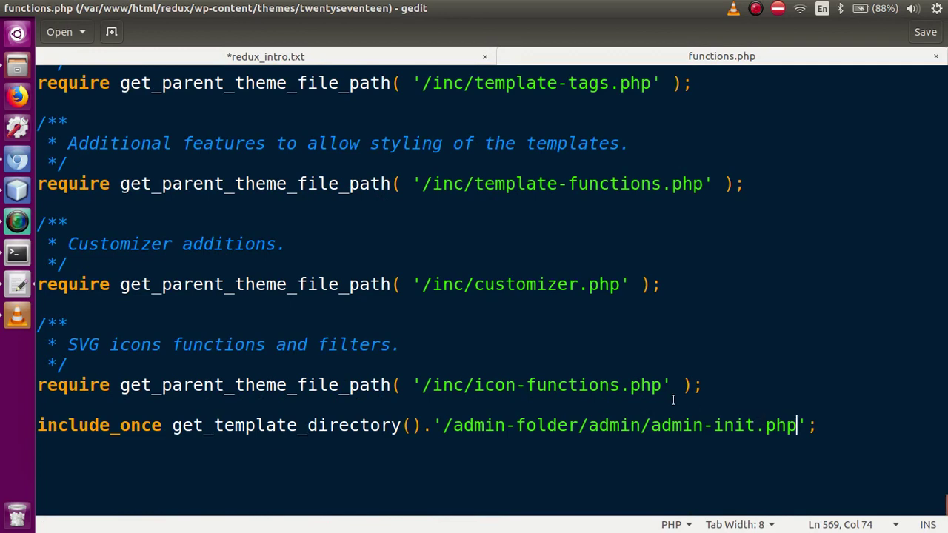
Confirm admin-init.php sits in admin-folder/admin, match it to functions.php's include_once, then bring up Chromium
left_click(21, 70)
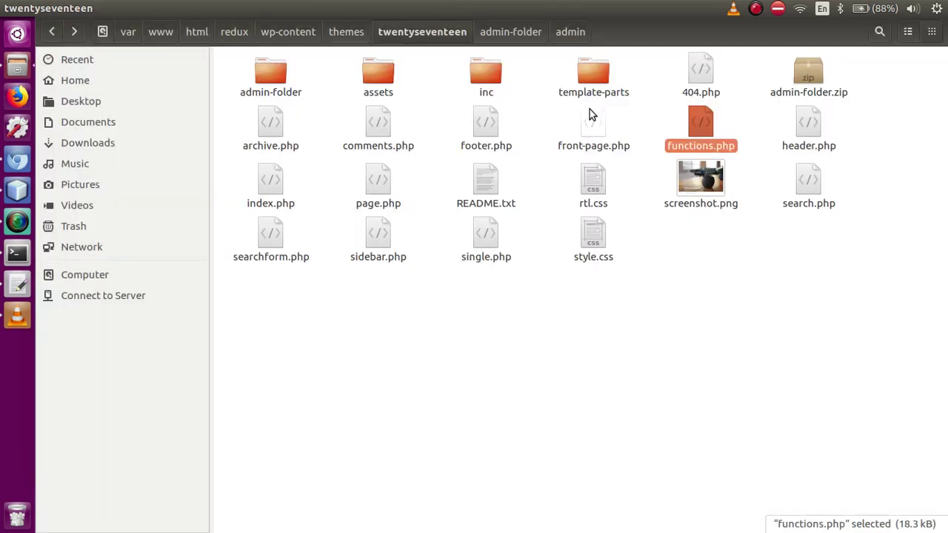
double_click(272, 78)
double_click(271, 78)
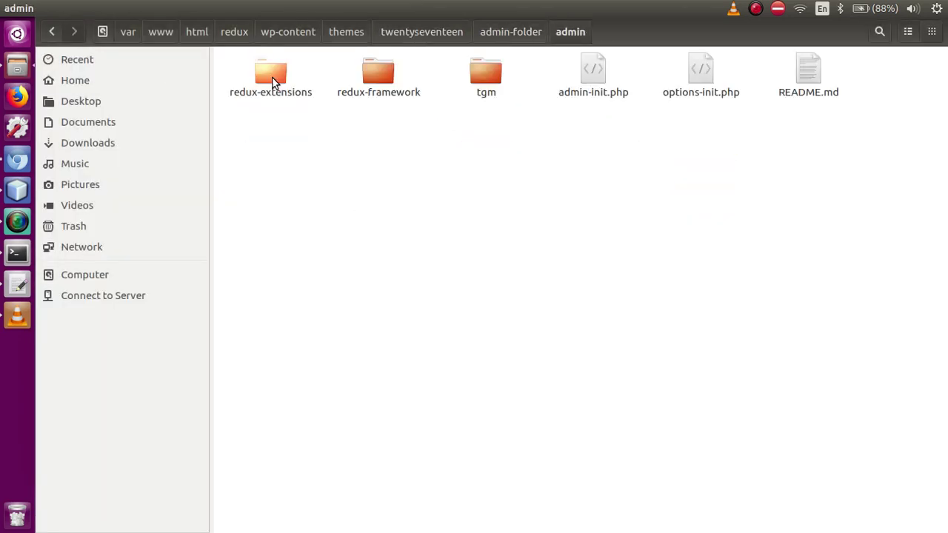
left_click(607, 94)
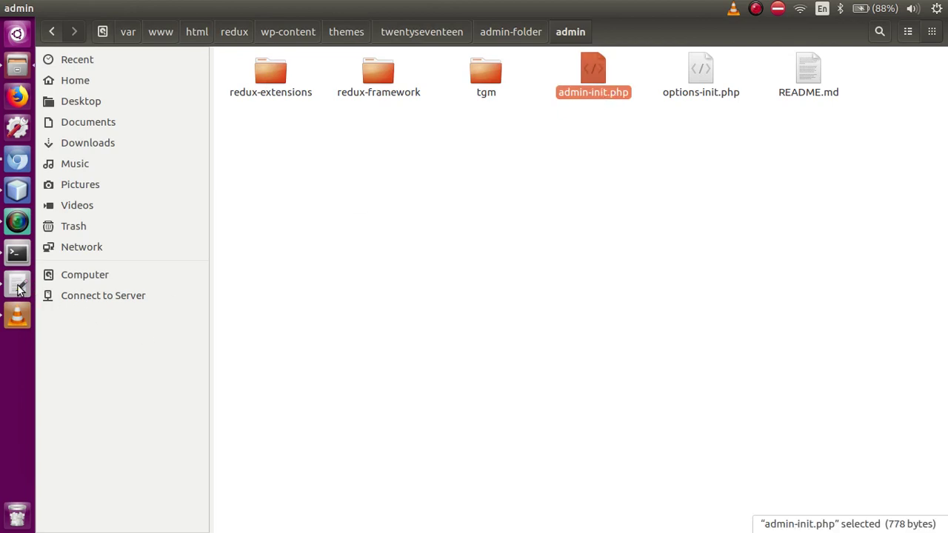
left_click(20, 286)
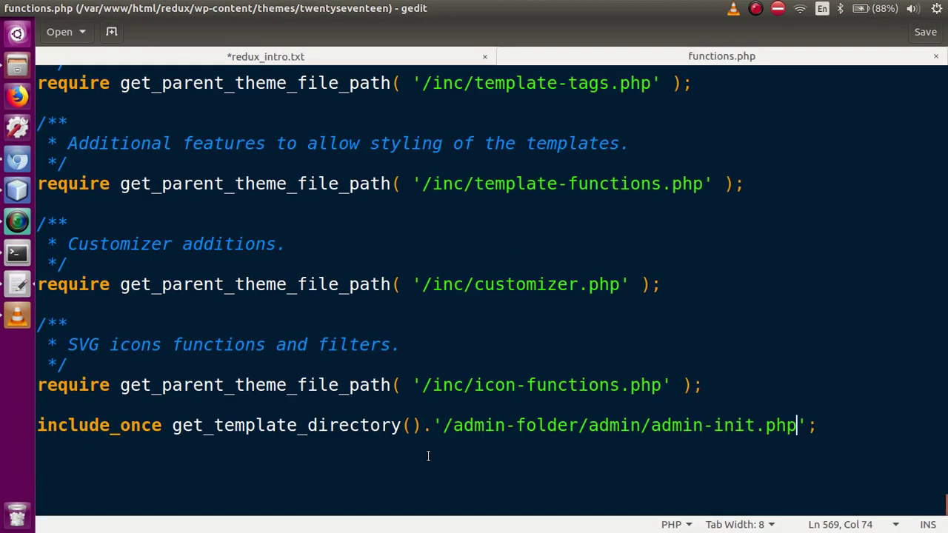
left_click(18, 160)
Review the Online Web Tutor Options panel down to its footer, then return to the admin folder in Files
mouse_move(57, 432)
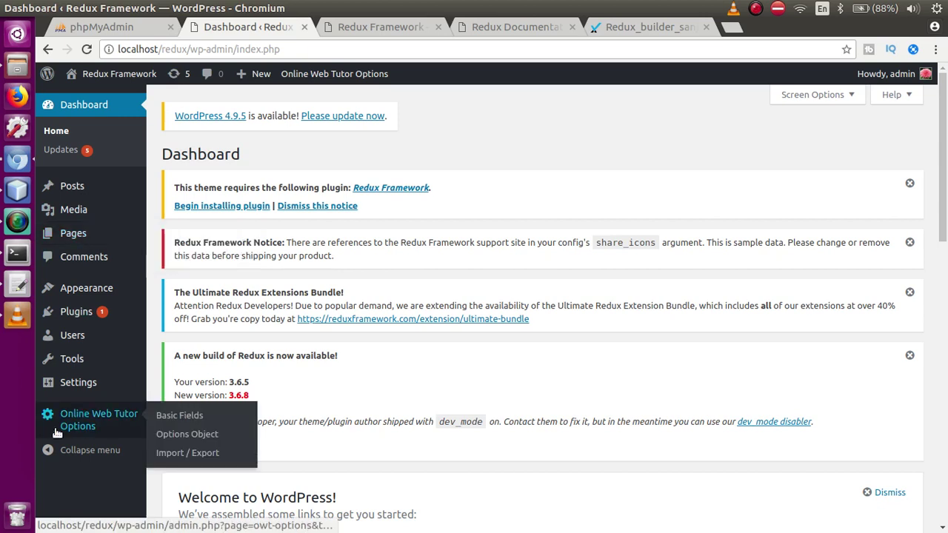
left_click(102, 420)
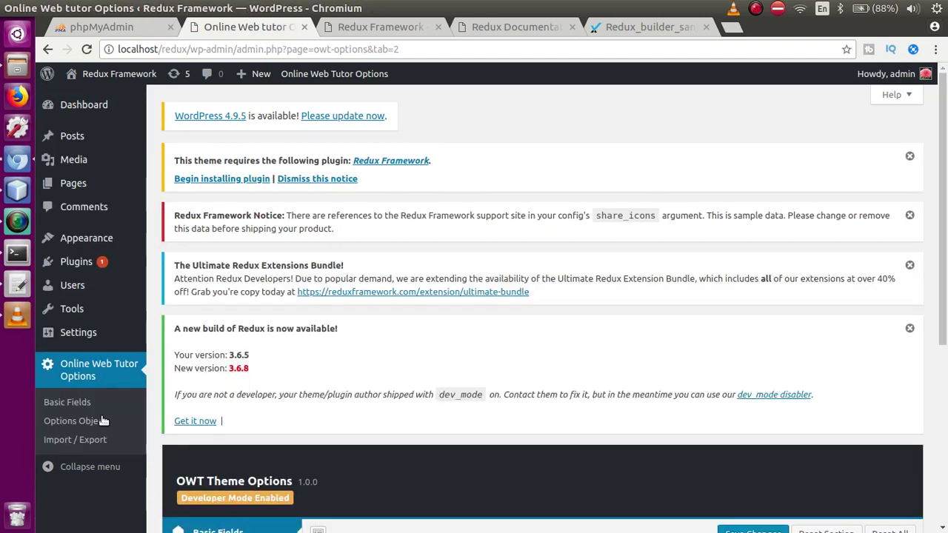
scroll(396, 206, "down", 5)
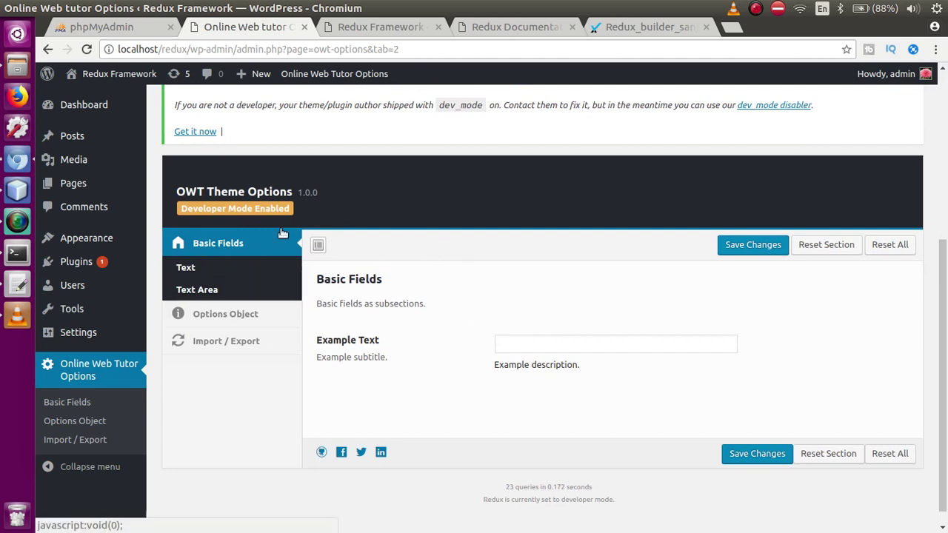
left_click(25, 67)
left_click(583, 132)
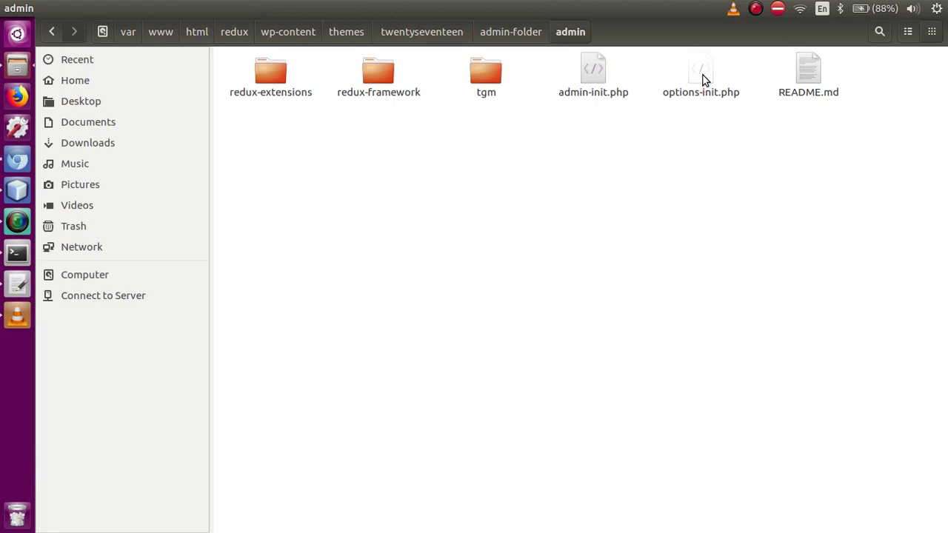
In NetBeans, expand wp-content > themes > twentyseventeen > admin-folder > admin and open options-init.php
left_click(18, 191)
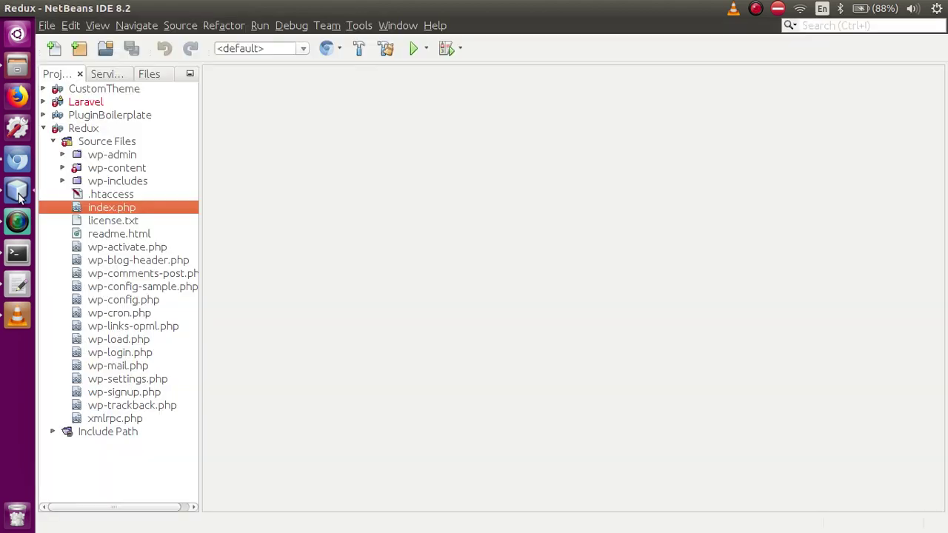
left_click(63, 168)
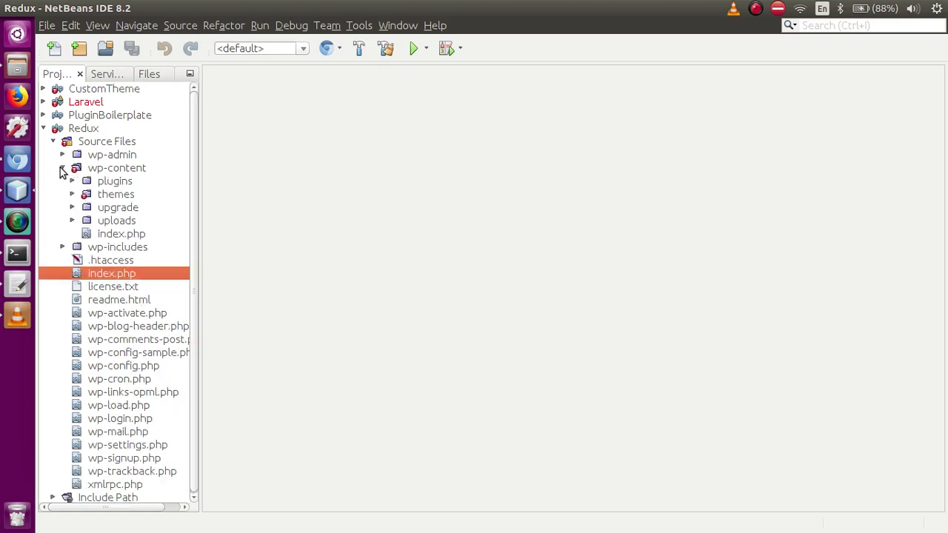
left_click(72, 194)
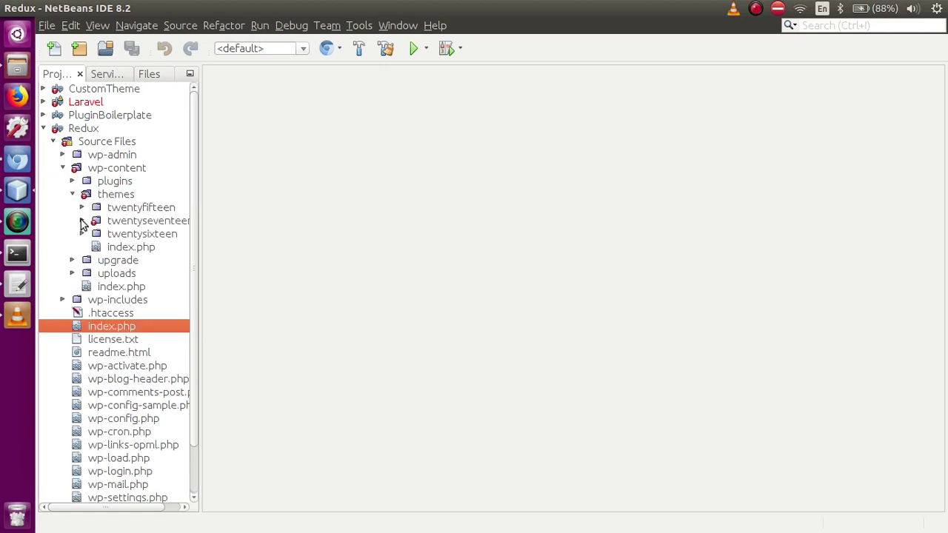
left_click(82, 222)
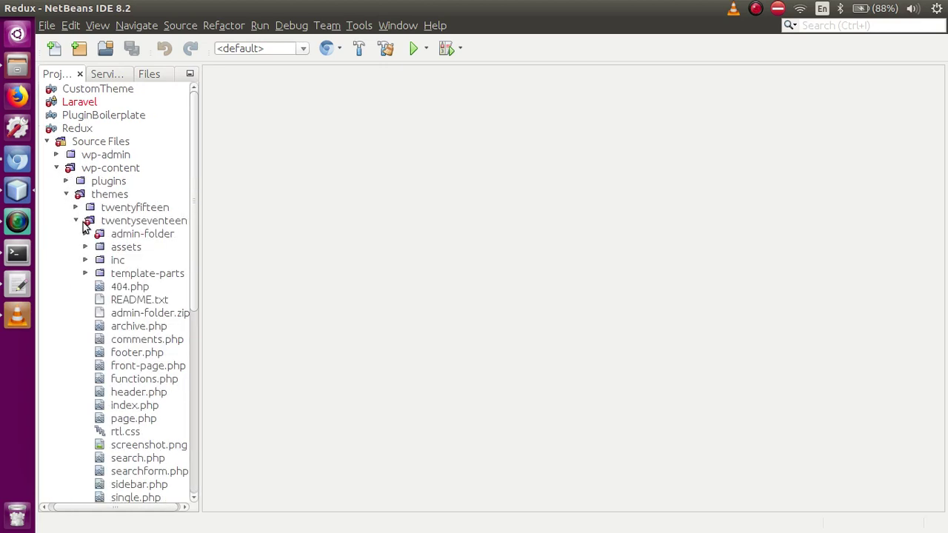
left_click(155, 223)
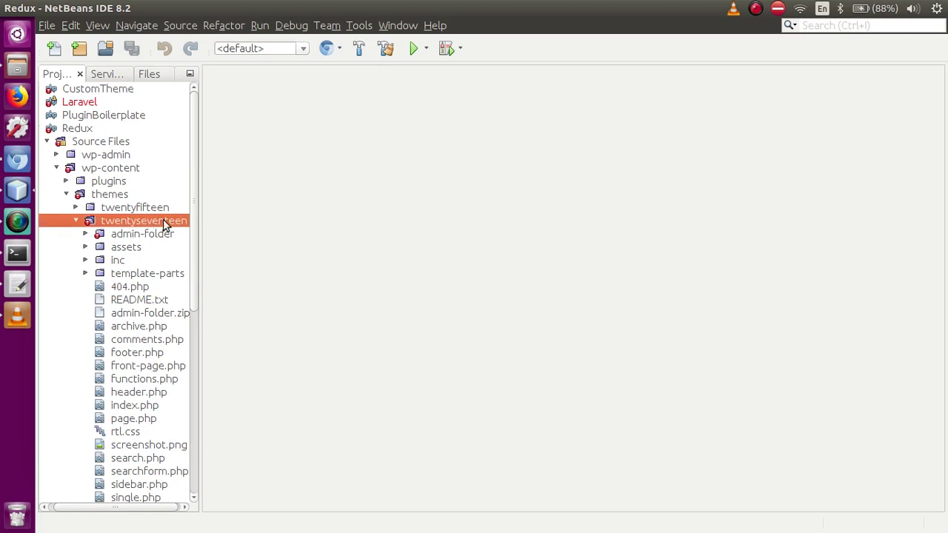
left_click(85, 234)
left_click(94, 247)
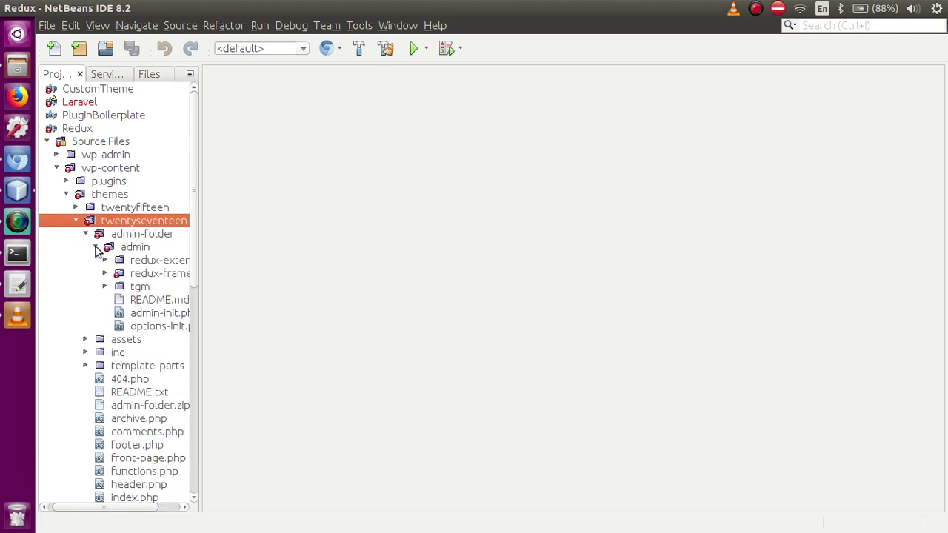
double_click(152, 326)
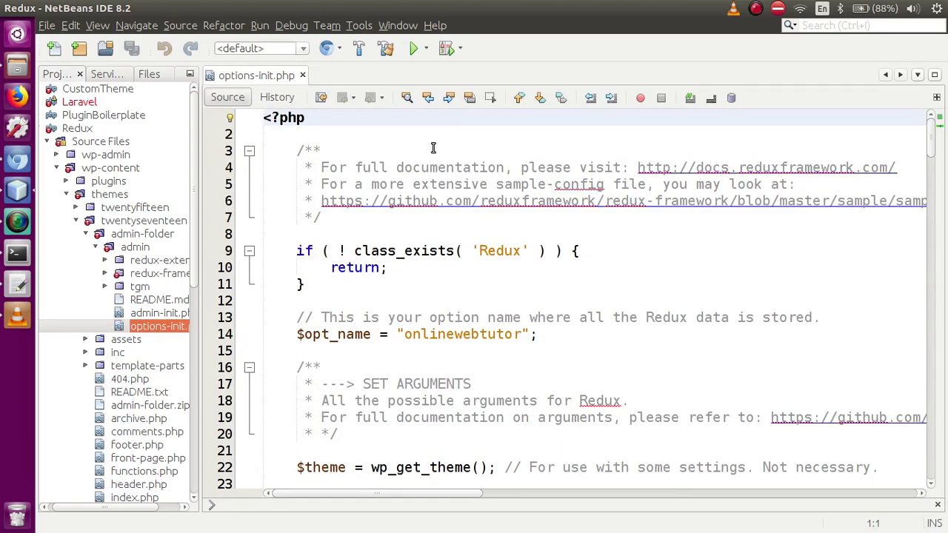
Review options-init.php, highlighting $opt_name and its value onlinewebtutor on line 14
mouse_move(930, 142)
left_mouse_down()
mouse_move(927, 463)
mouse_move(925, 130)
left_mouse_up()
left_click(551, 145)
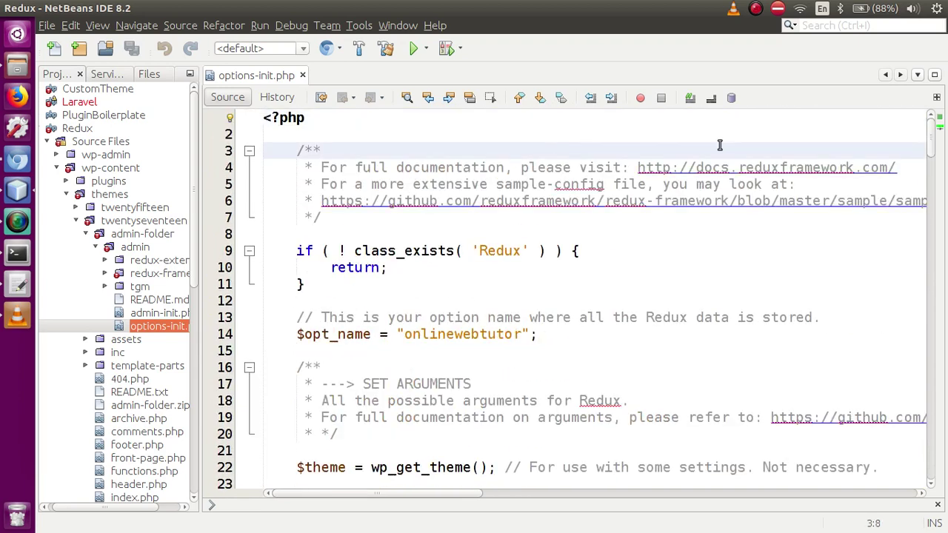
left_click_drag(931, 138, 931, 151)
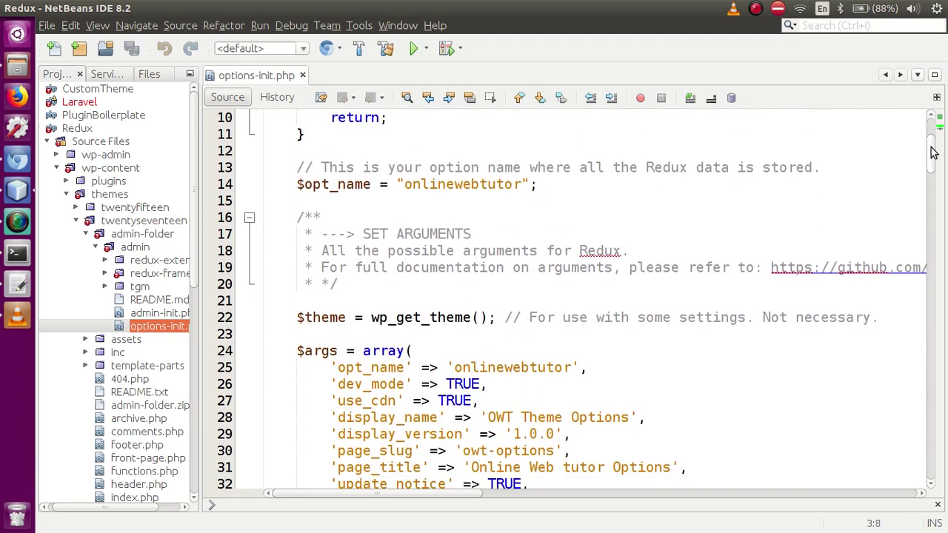
double_click(498, 185)
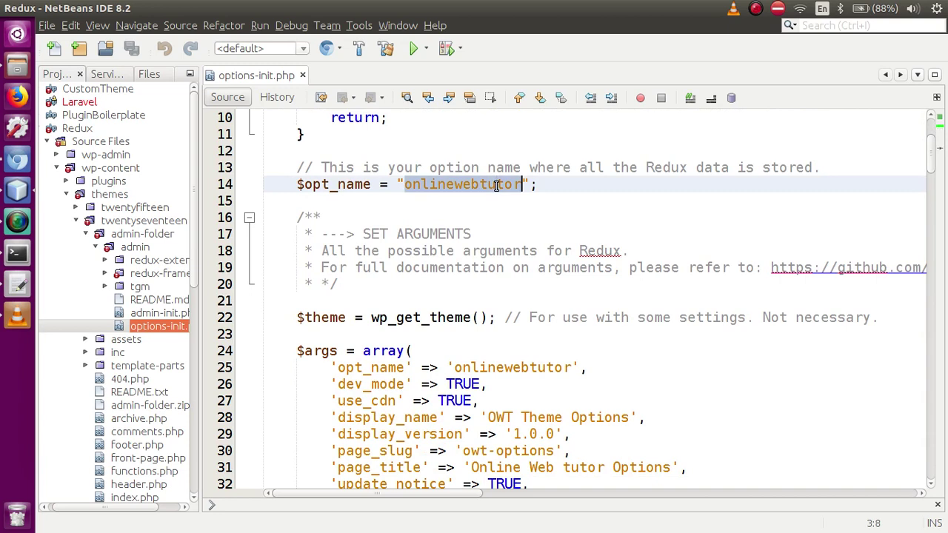
left_click(537, 186)
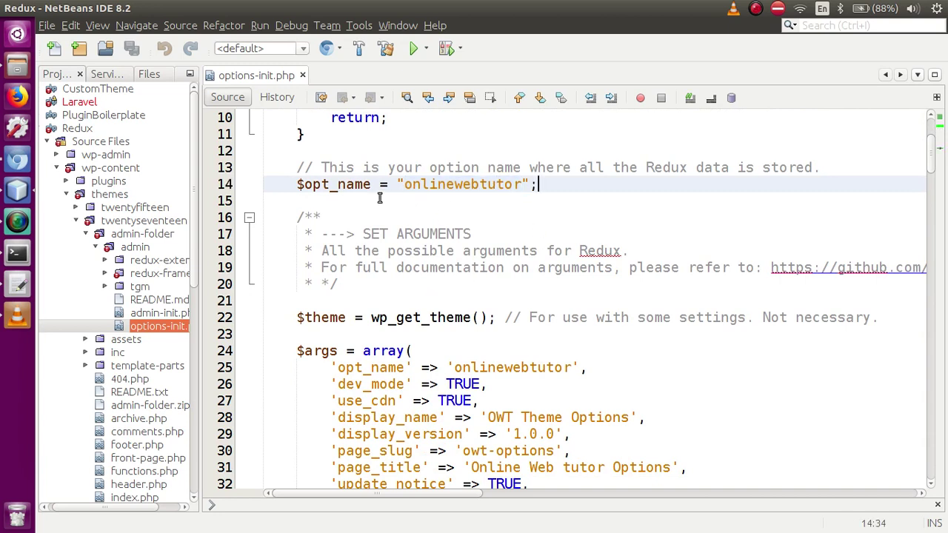
left_click_drag(372, 185, 295, 184)
left_click(313, 215)
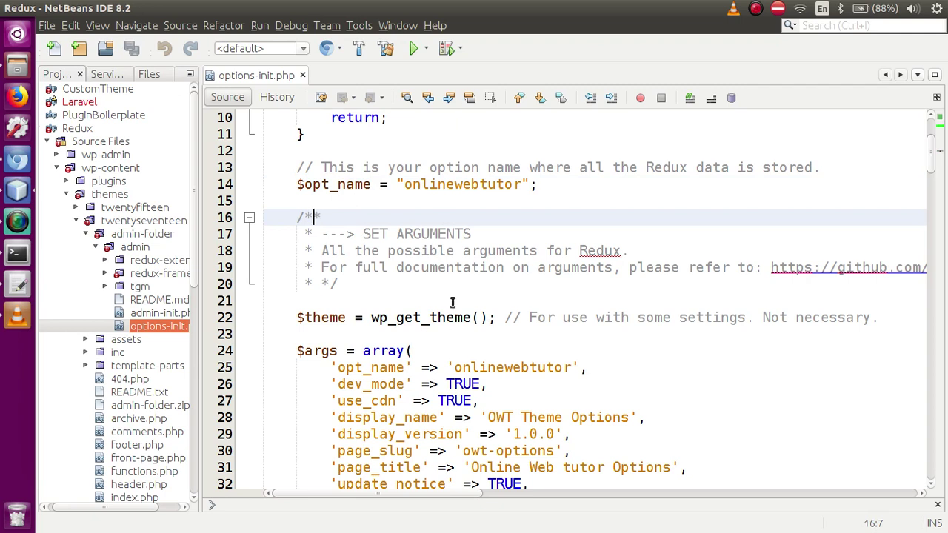
double_click(477, 187)
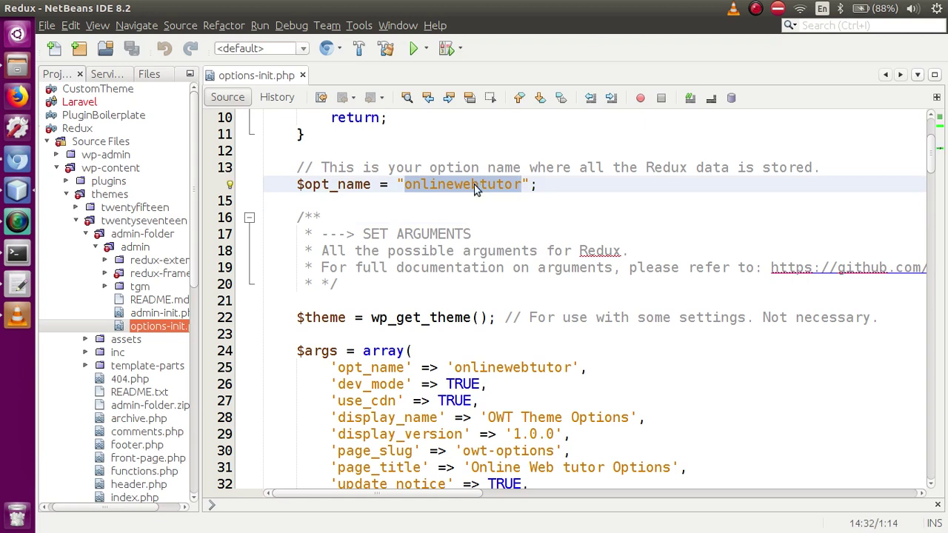
left_click(465, 185)
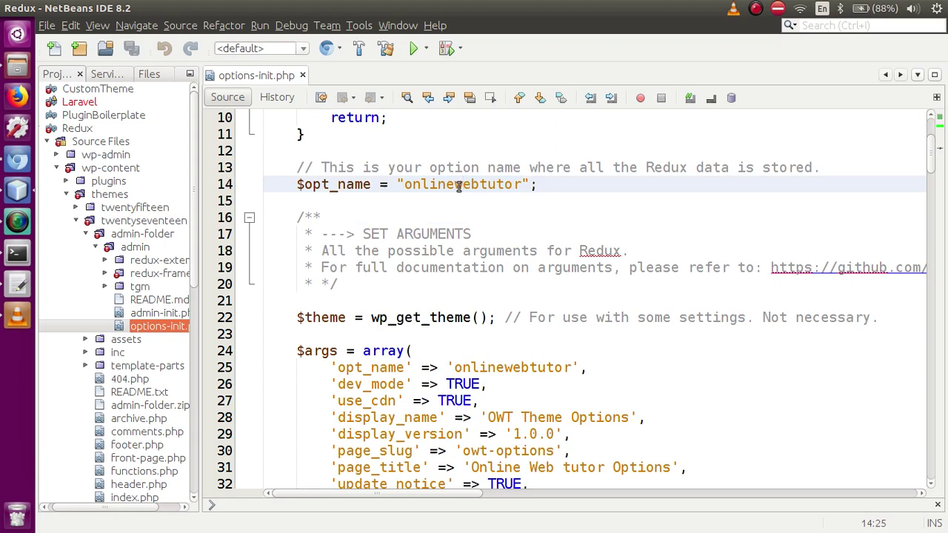
left_click(18, 160)
left_click(517, 27)
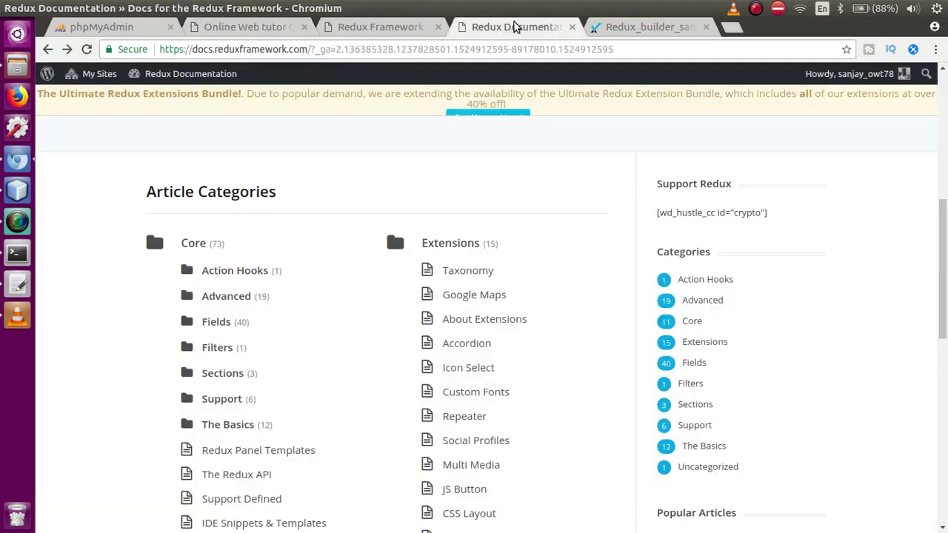
left_click(592, 27)
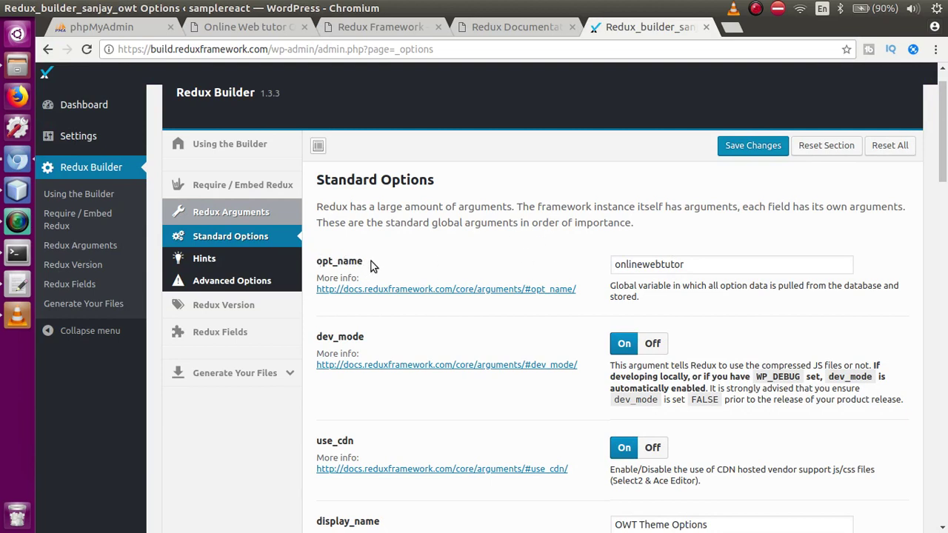
left_click_drag(711, 264, 600, 267)
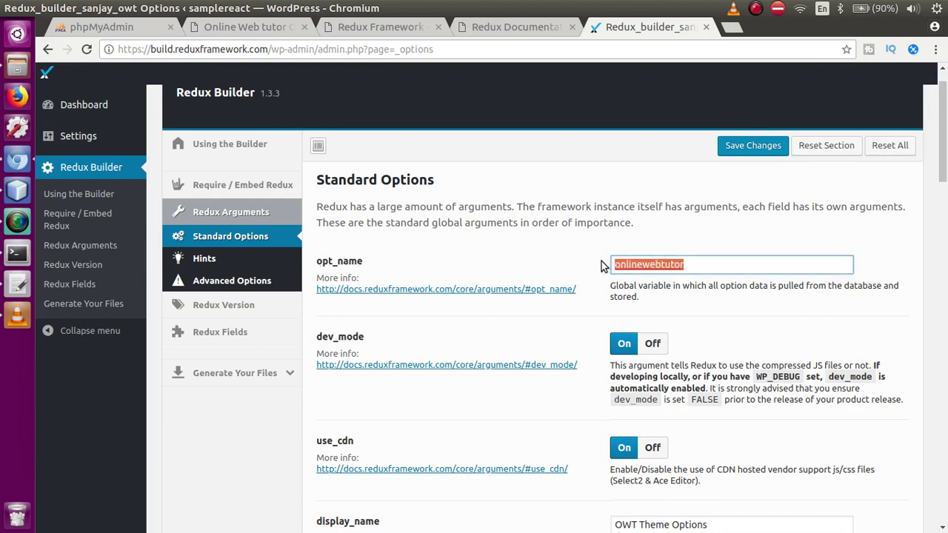
left_click(544, 238)
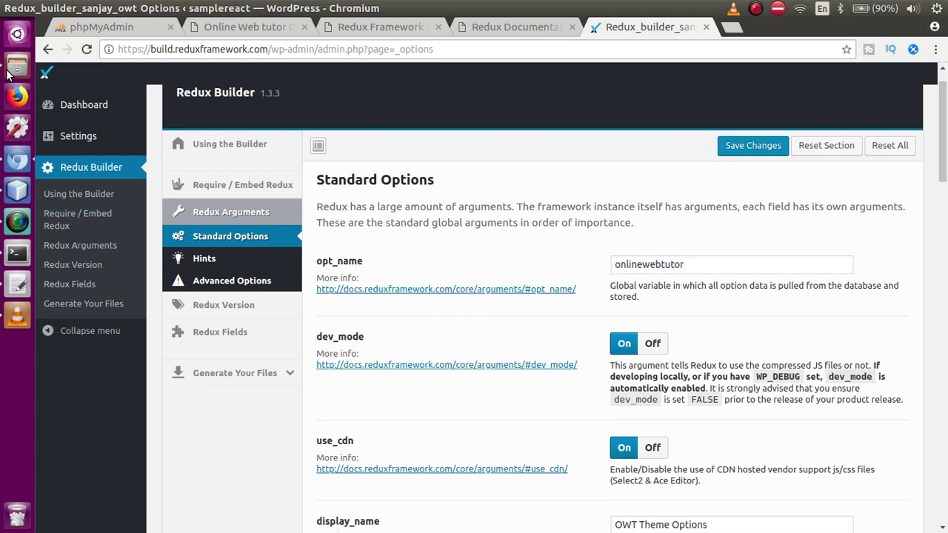
left_click(23, 193)
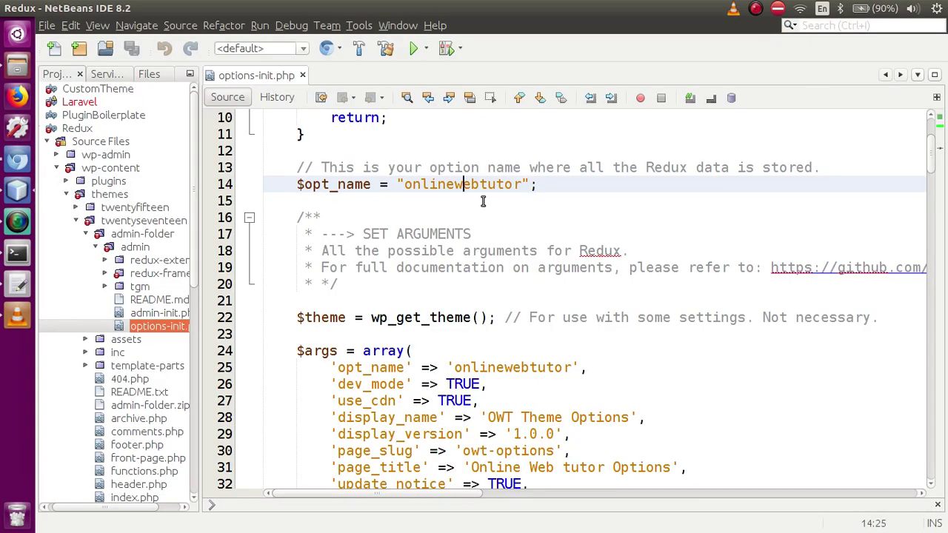
double_click(509, 184)
left_click(593, 184)
left_click_drag(934, 155, 933, 182)
left_click(415, 142)
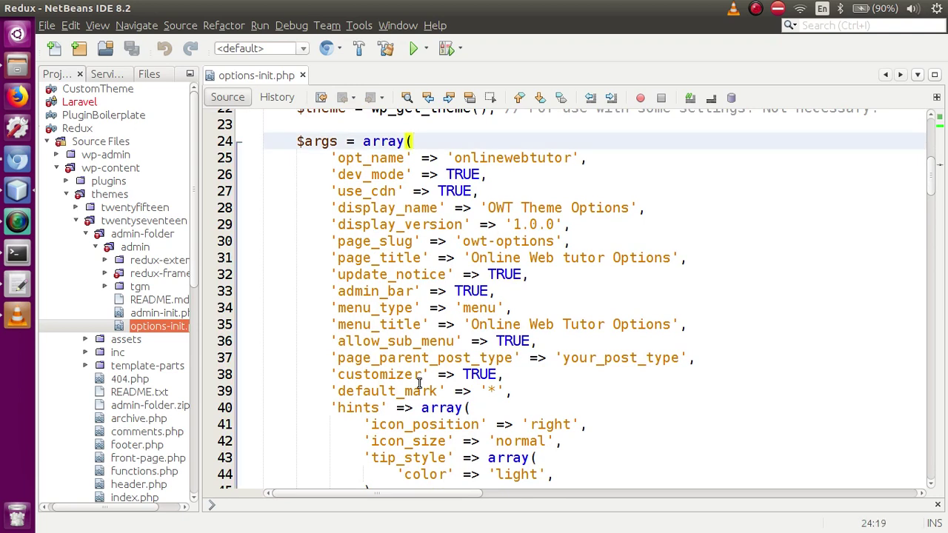
left_click(379, 159)
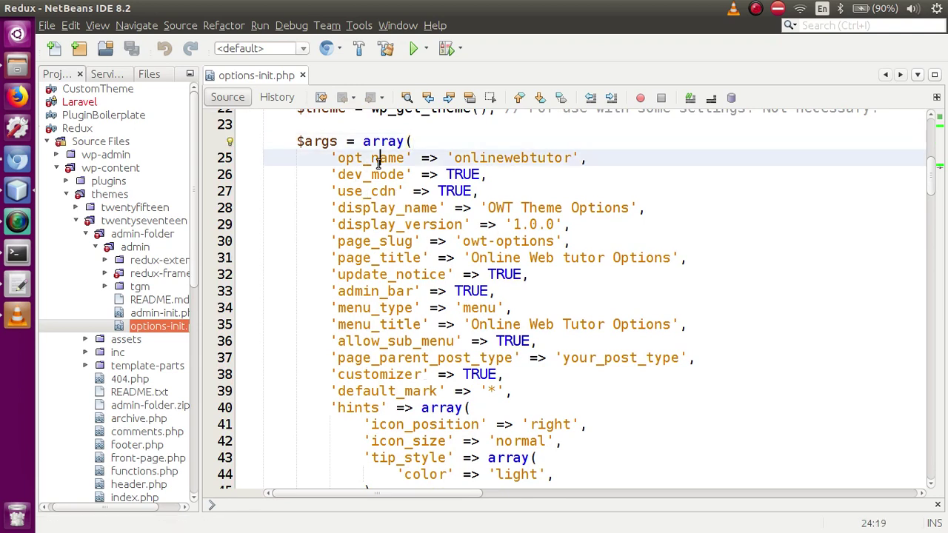
left_click(380, 175)
left_click(381, 191)
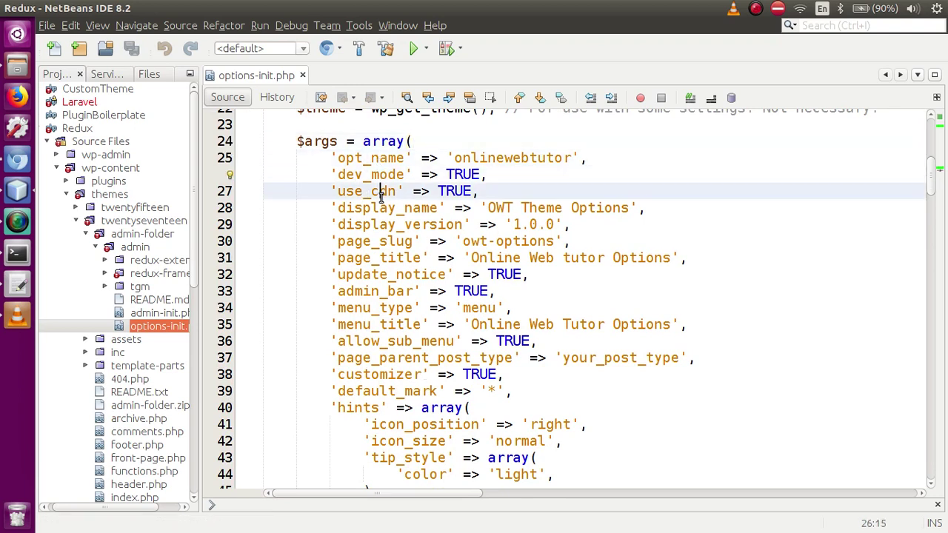
left_click(405, 209)
left_click_drag(324, 158, 531, 374)
left_click(531, 374)
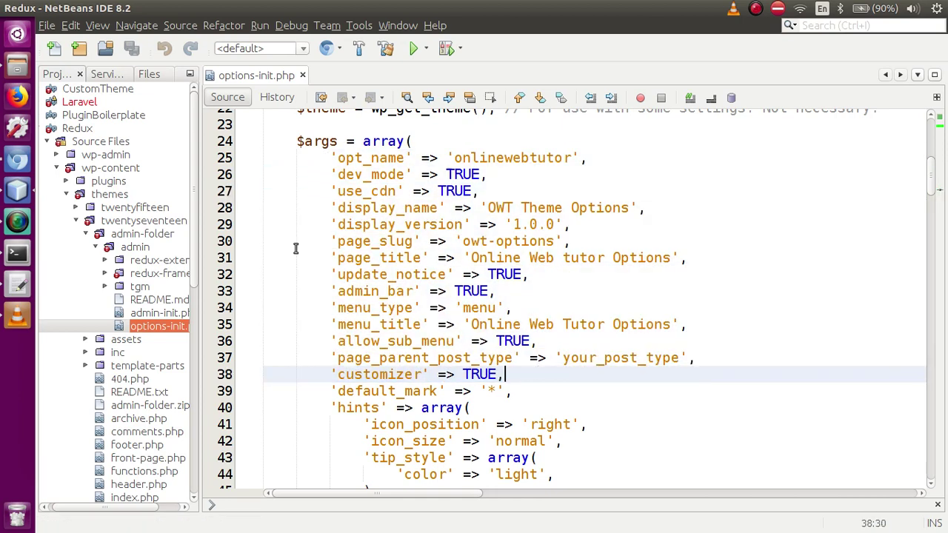
left_click(23, 159)
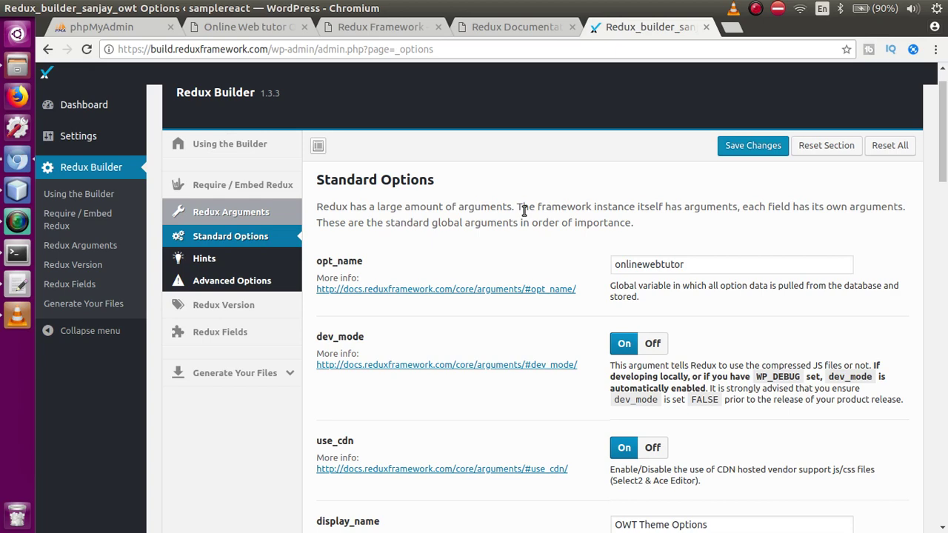
key("alt+Tab")
left_click(614, 252)
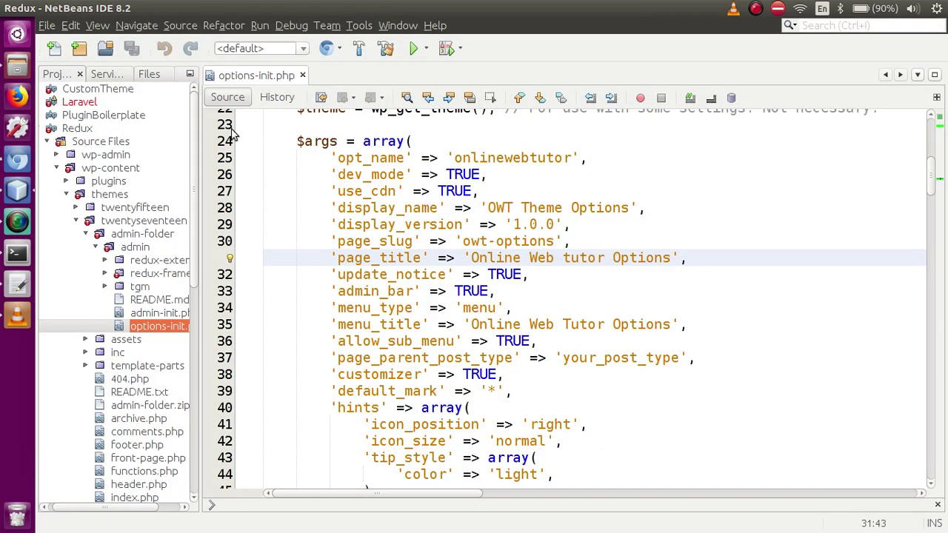
left_click(27, 160)
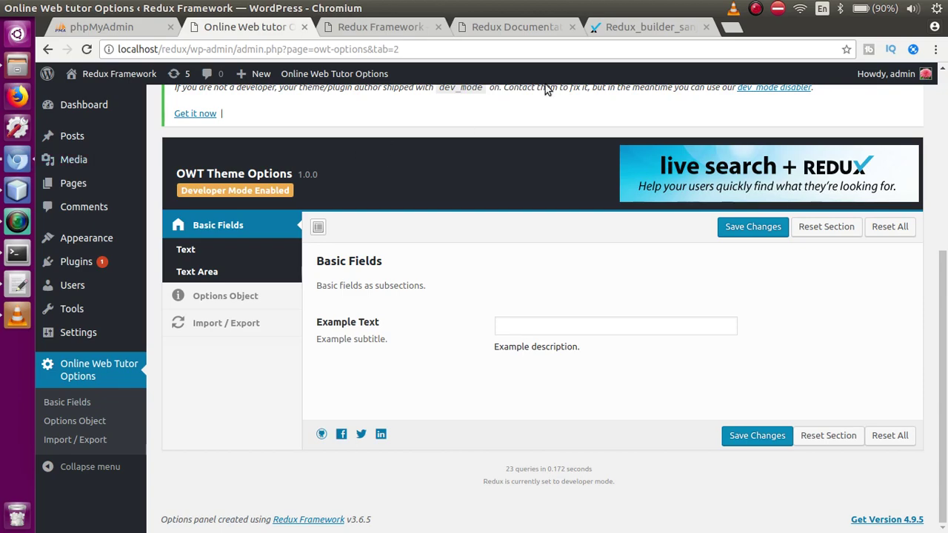
left_click(623, 30)
left_click_drag(941, 123, 943, 160)
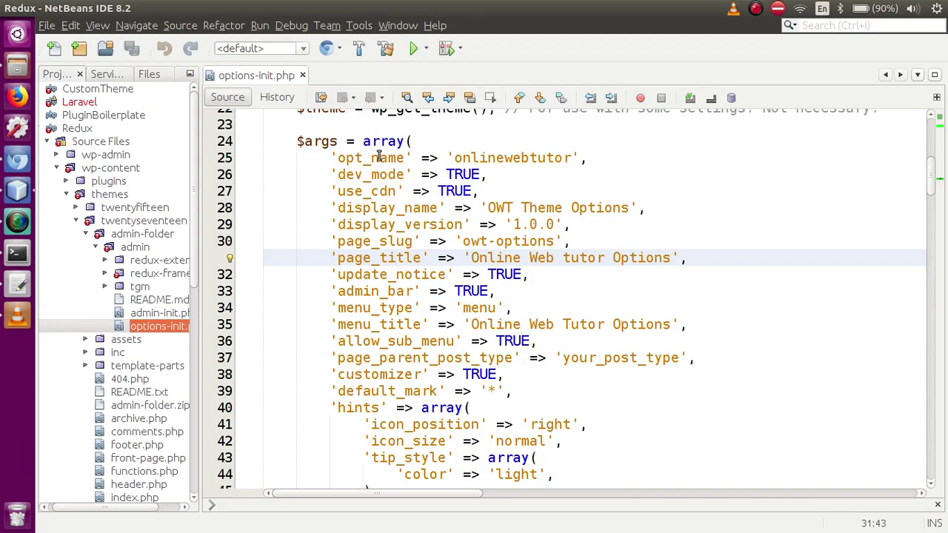
left_click(339, 141)
left_click_drag(321, 157, 605, 455)
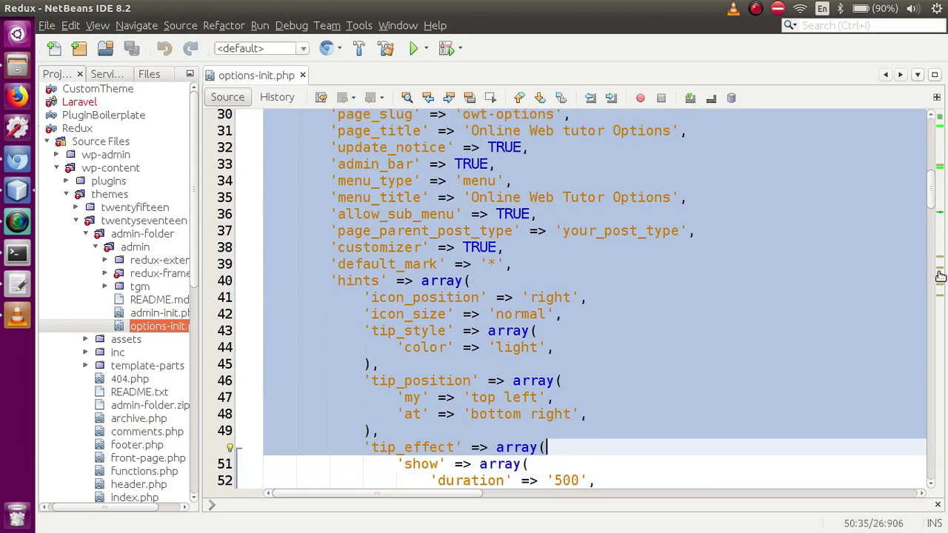
left_click(858, 238)
key("alt+Tab")
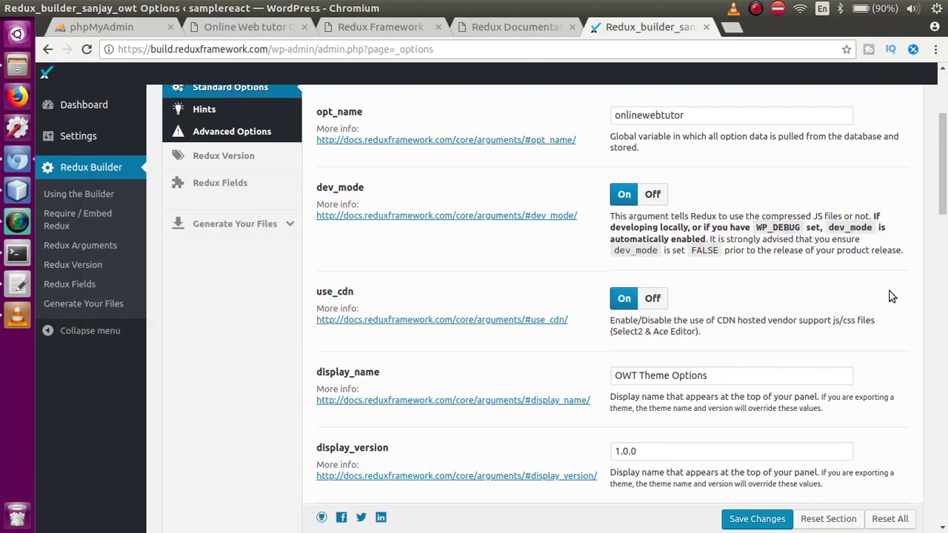
key("alt+Tab")
left_click_drag(933, 197, 933, 258)
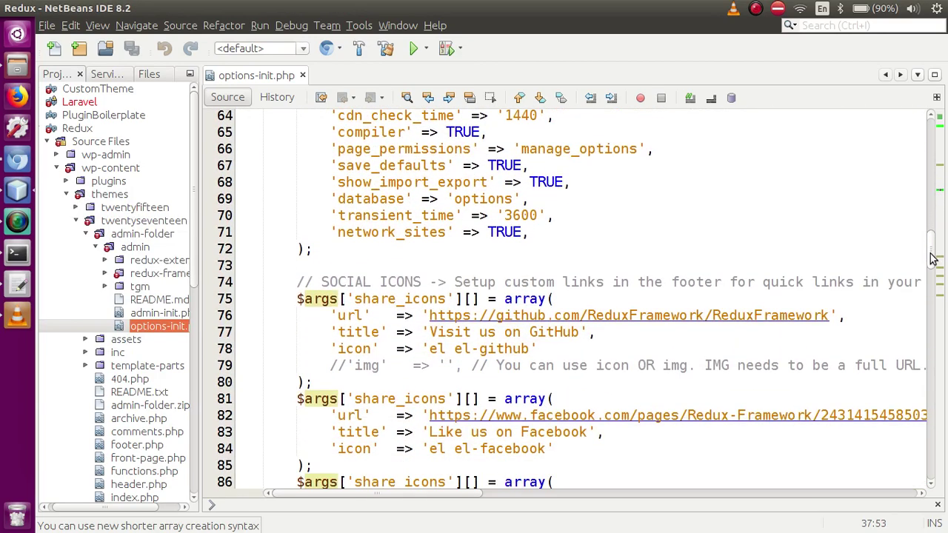
scroll(546, 177, "down", 3)
left_click_drag(300, 142, 322, 176)
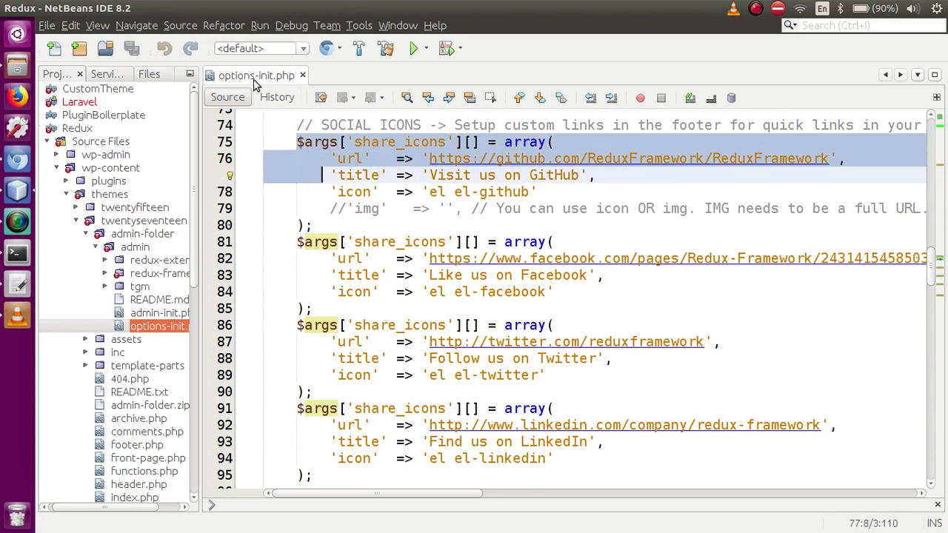
left_click(323, 175)
left_click_drag(298, 142, 331, 234)
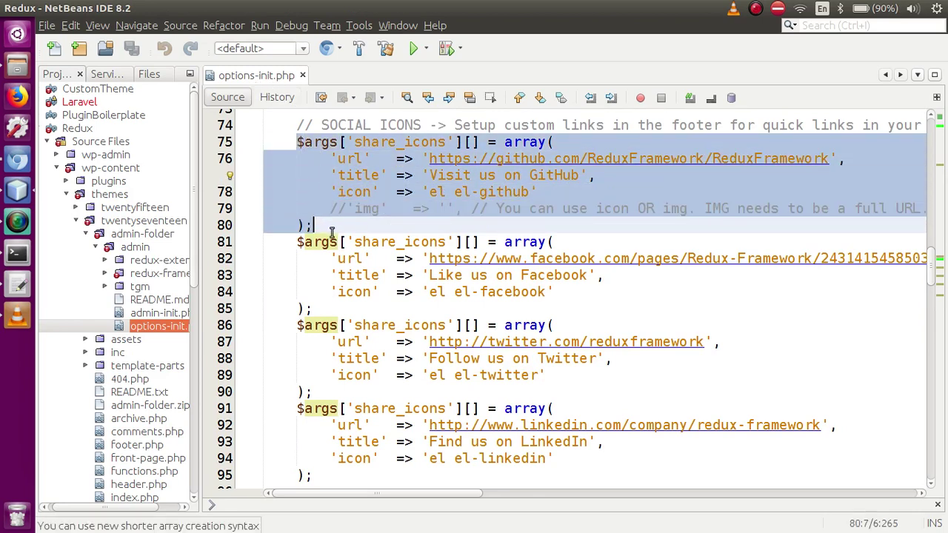
left_click(25, 161)
left_click(215, 29)
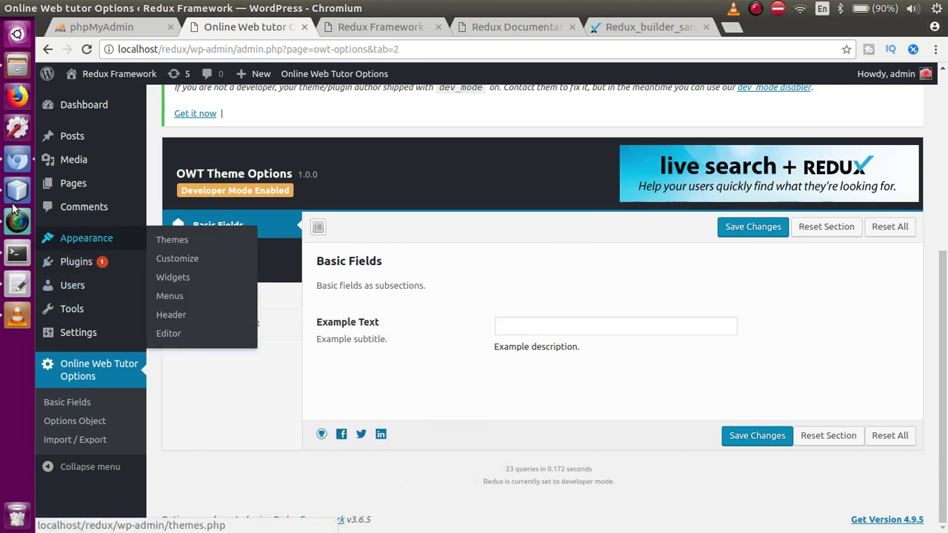
left_click(18, 196)
left_click(319, 175)
left_click_drag(297, 142, 337, 361)
left_click(472, 275)
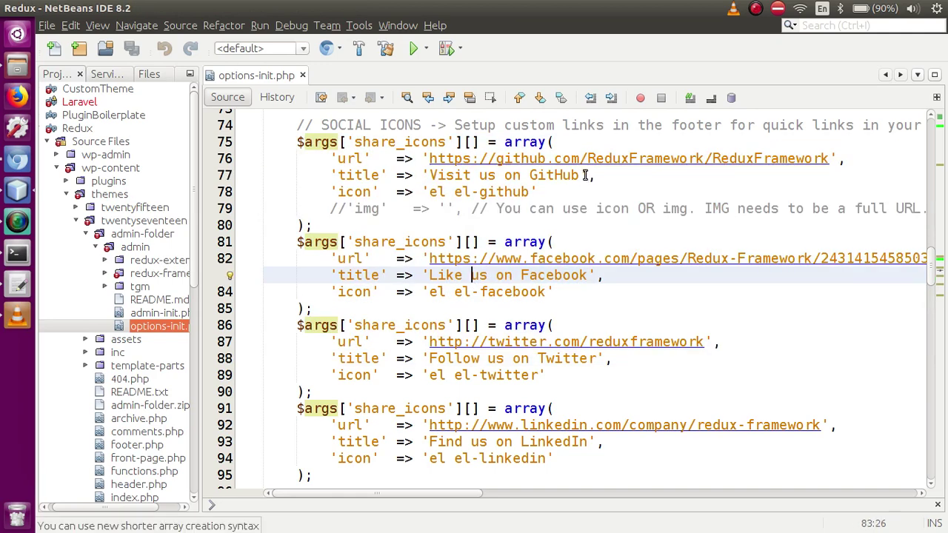
Replace github.com with onlinewebtutor.com in the GitHub URL on line 76 and save options-init.php
left_click_drag(579, 159, 502, 158)
key("BackSpace")
type("one")
key("BackSpace")
type("linewe")
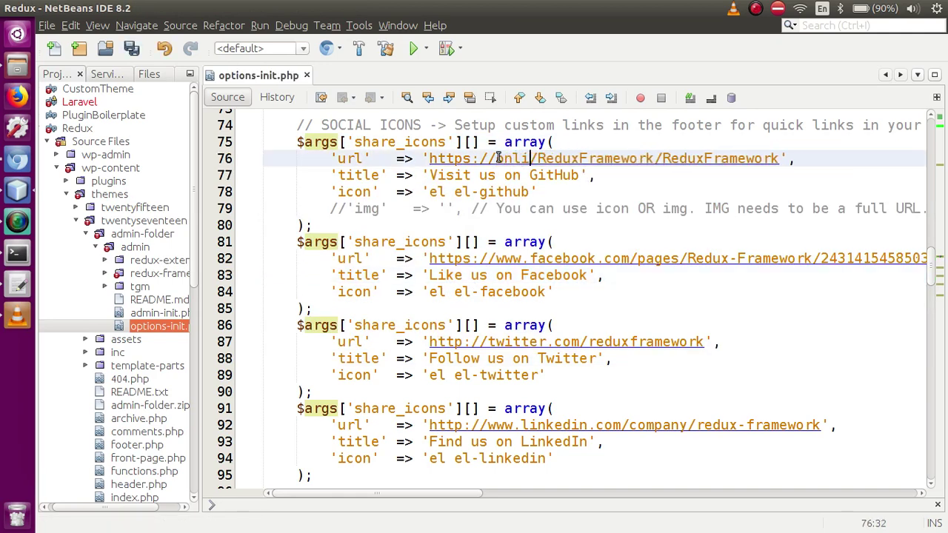
type("btutor.c")
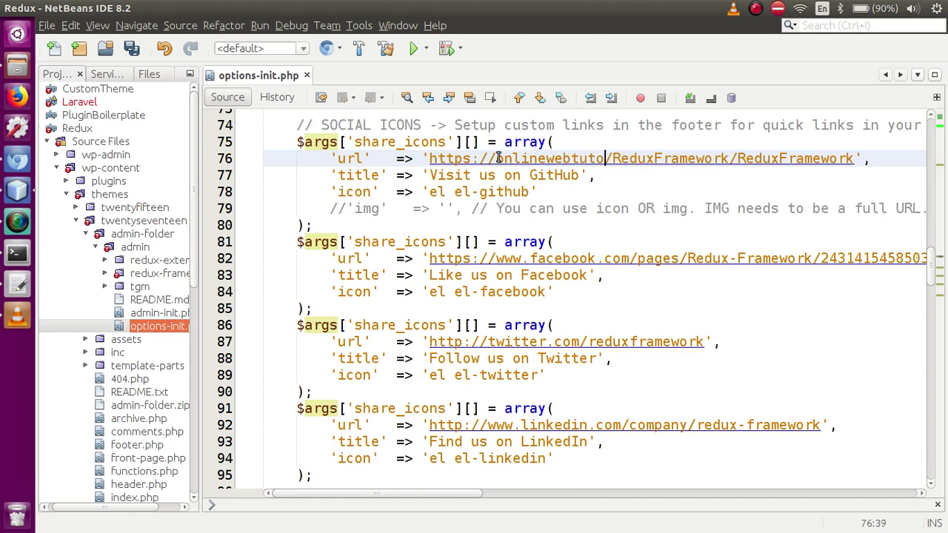
type("om")
key("ctrl+s")
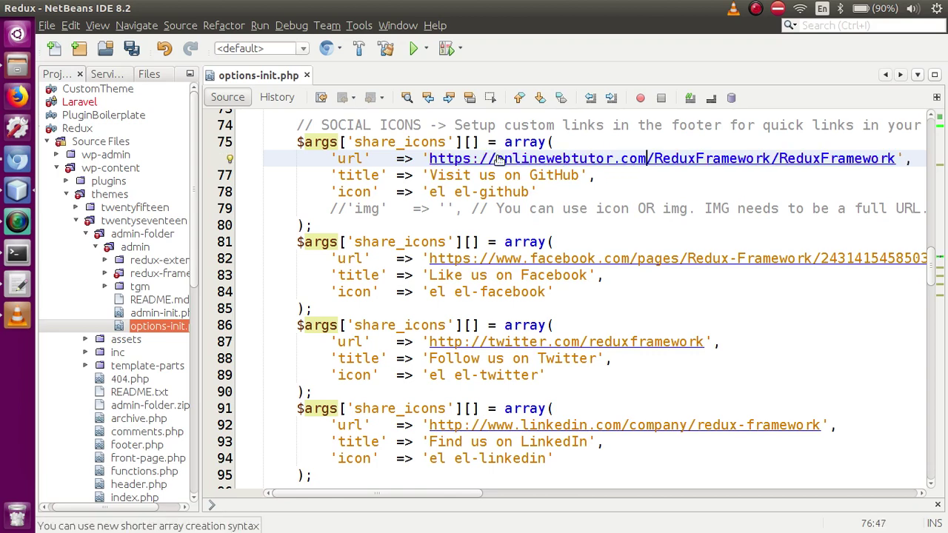
Reload the options page and compare its GitHub footer icon with the GitHub share_icons title and block
key("alt+Tab")
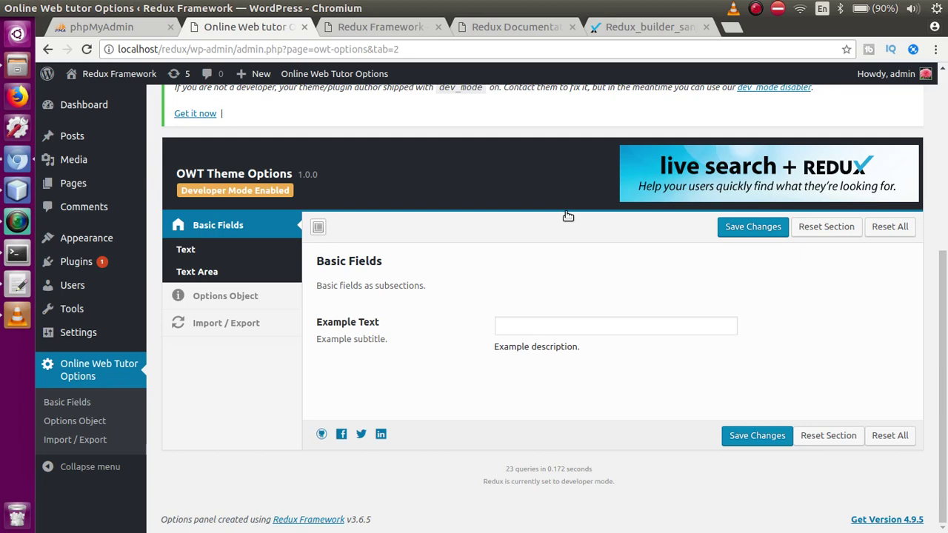
key("F5")
key("alt+Tab")
left_click_drag(581, 175, 440, 176)
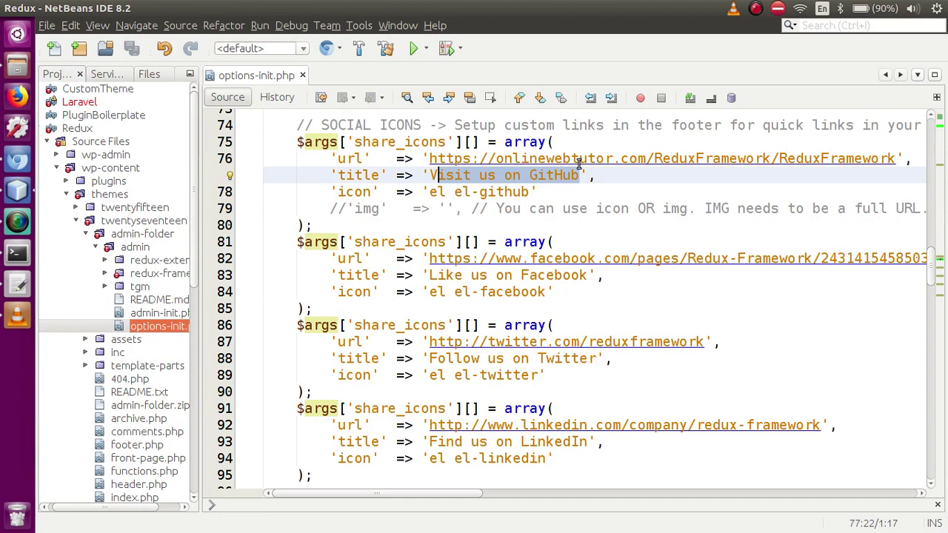
key("alt+Tab")
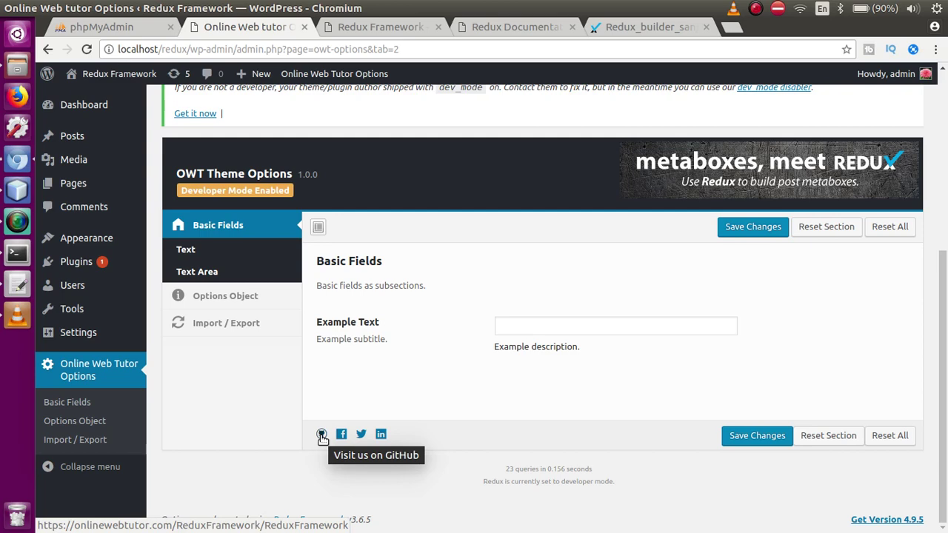
key("alt+Tab")
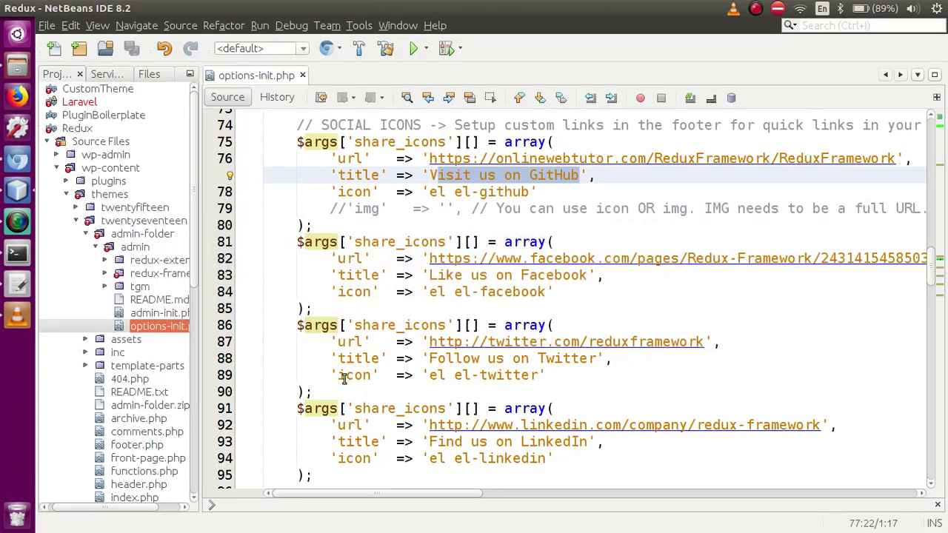
left_click_drag(297, 142, 340, 232)
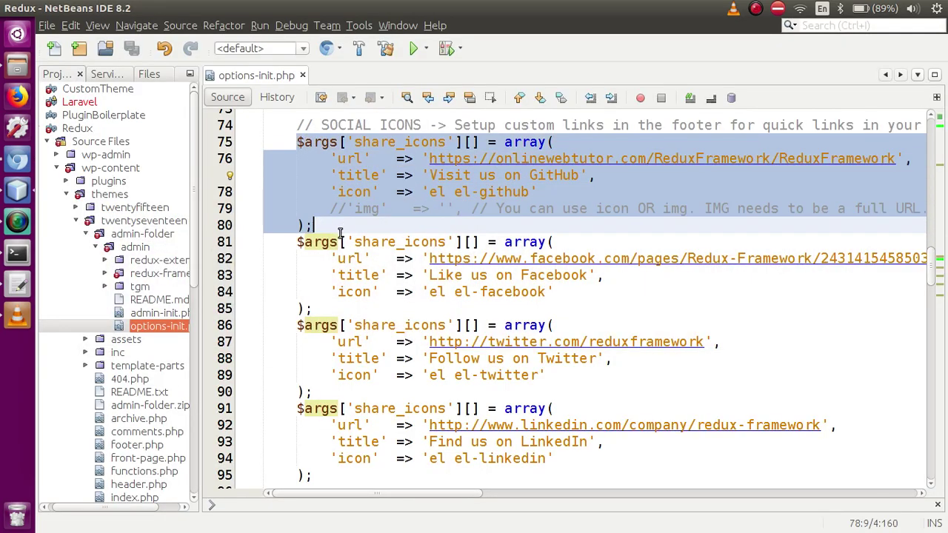
key("alt+Tab")
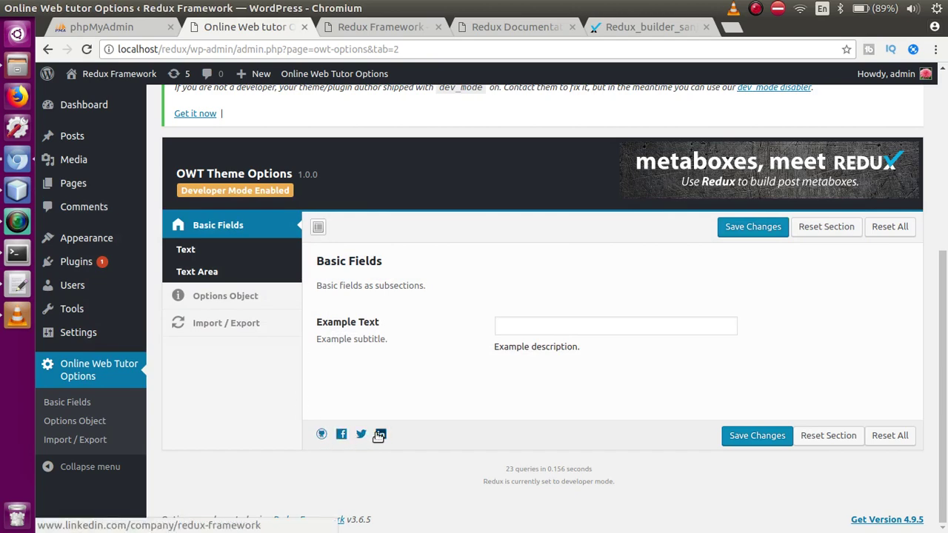
key("alt+Tab")
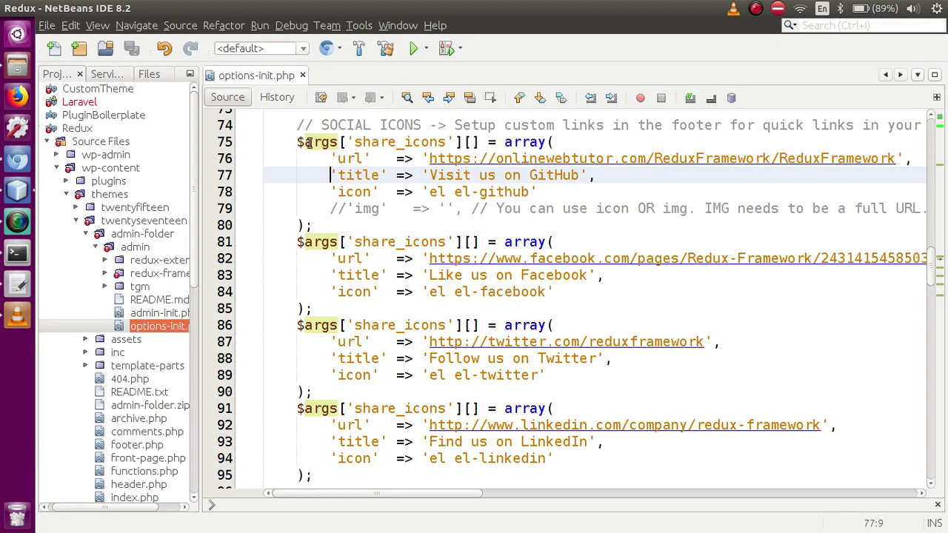